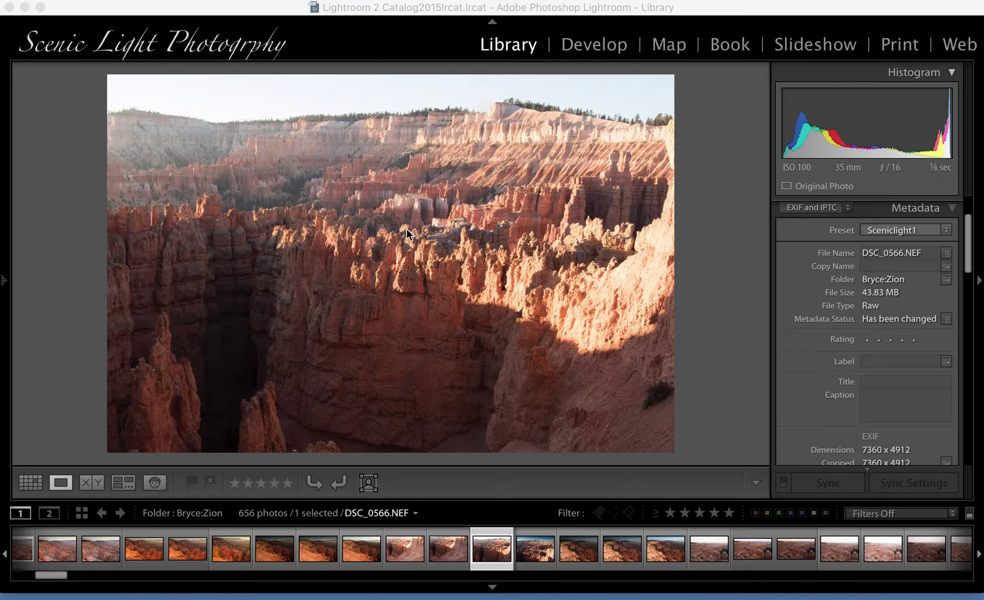
# Step: Create a virtual copy of the canyon photo DSC_0566.NEF
pyautogui.click(409, 205)
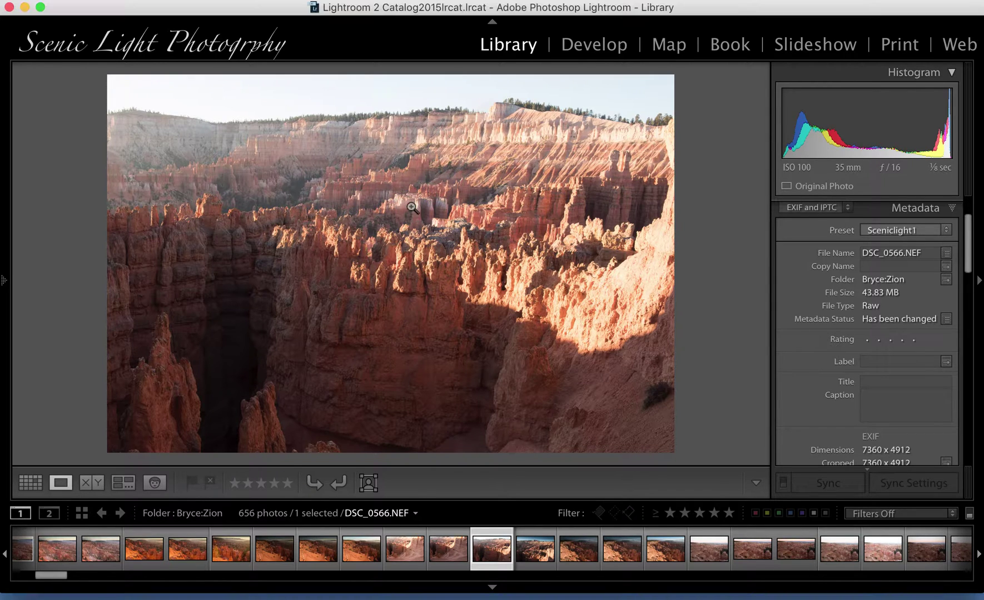
pyautogui.rightClick(435, 195)
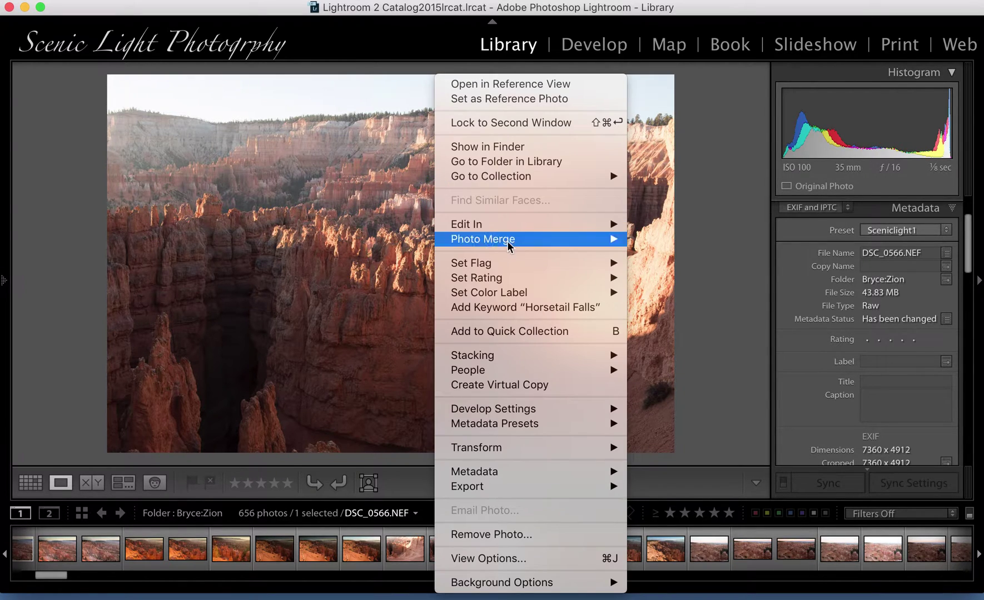
pyautogui.click(502, 385)
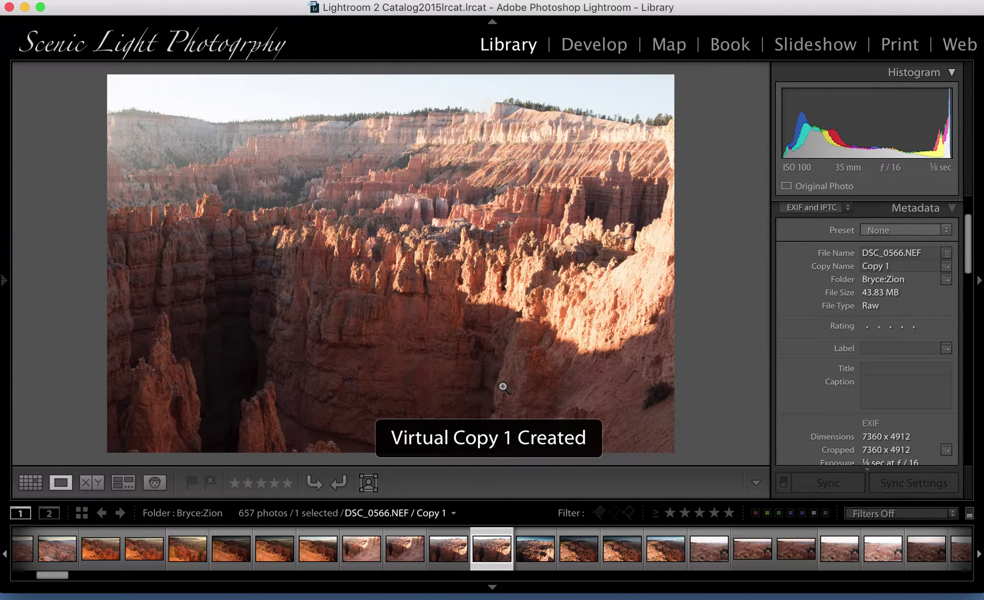
# Step: Select the original DSC_0566.NEF together with its virtual copy and open them in the Develop module
pyautogui.click(451, 550)
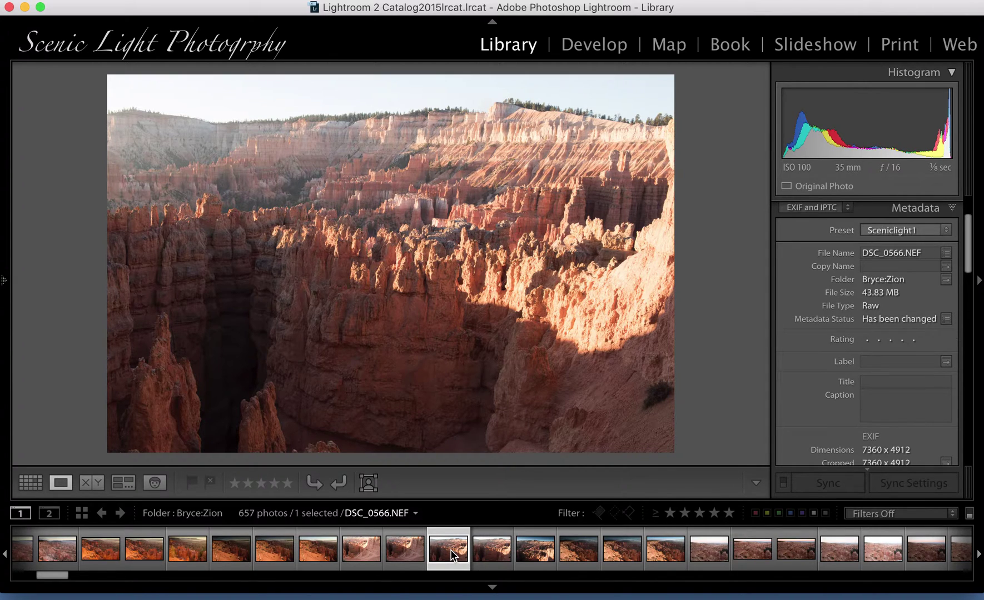
pyautogui.click(491, 551)
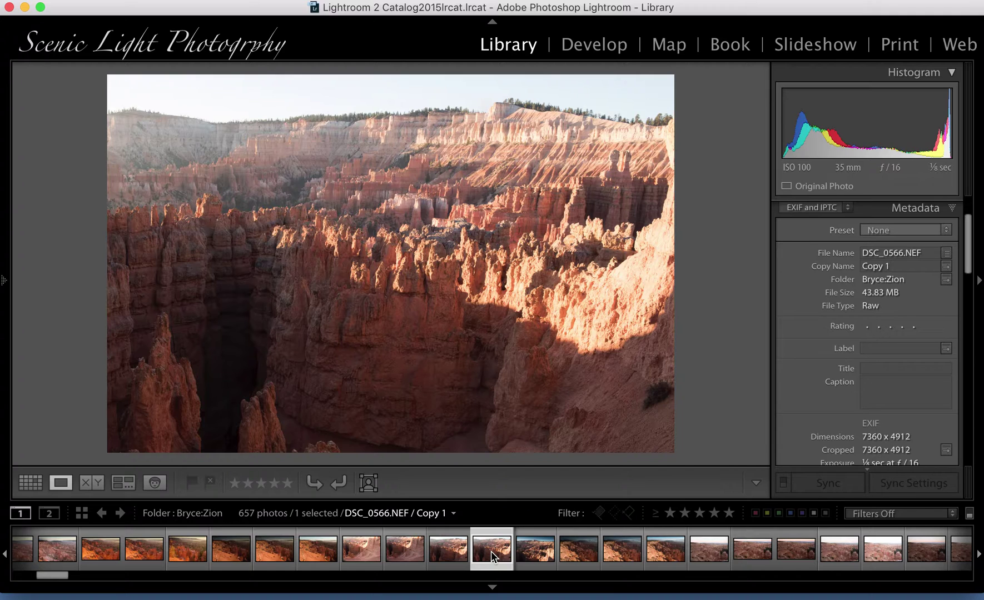
pyautogui.keyDown('shift'); pyautogui.click(456, 551); pyautogui.keyUp('shift')
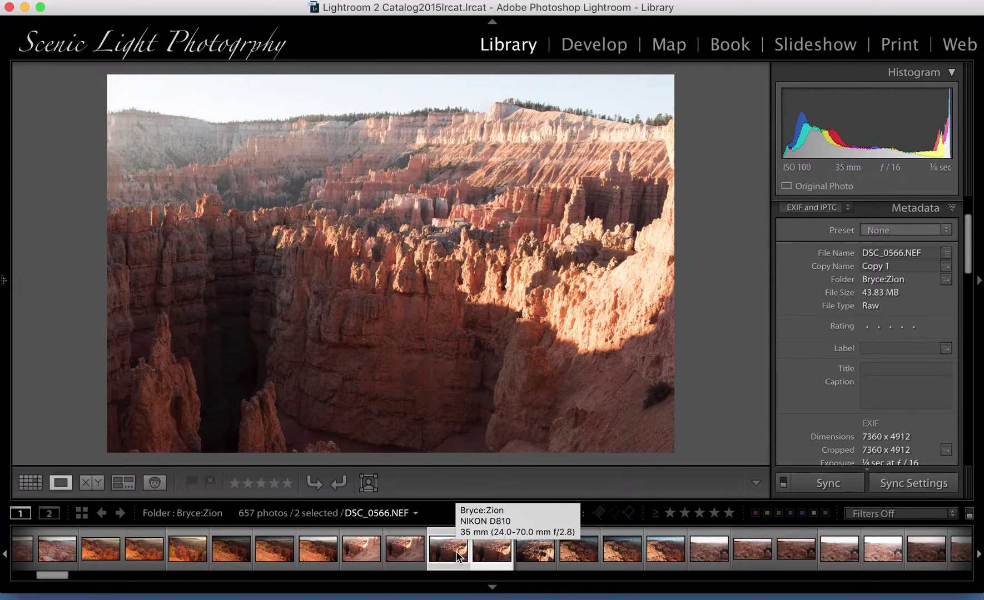
pyautogui.press('d')
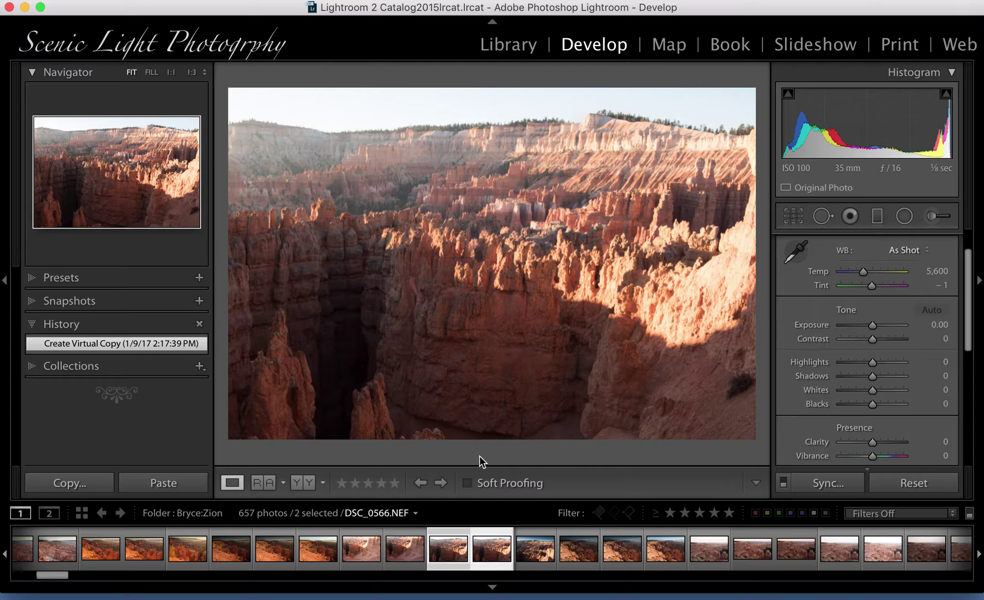
# Step: On the original photo, set Highlights to -100, Shadows to -74 and Whites to -34
pyautogui.click(439, 554)
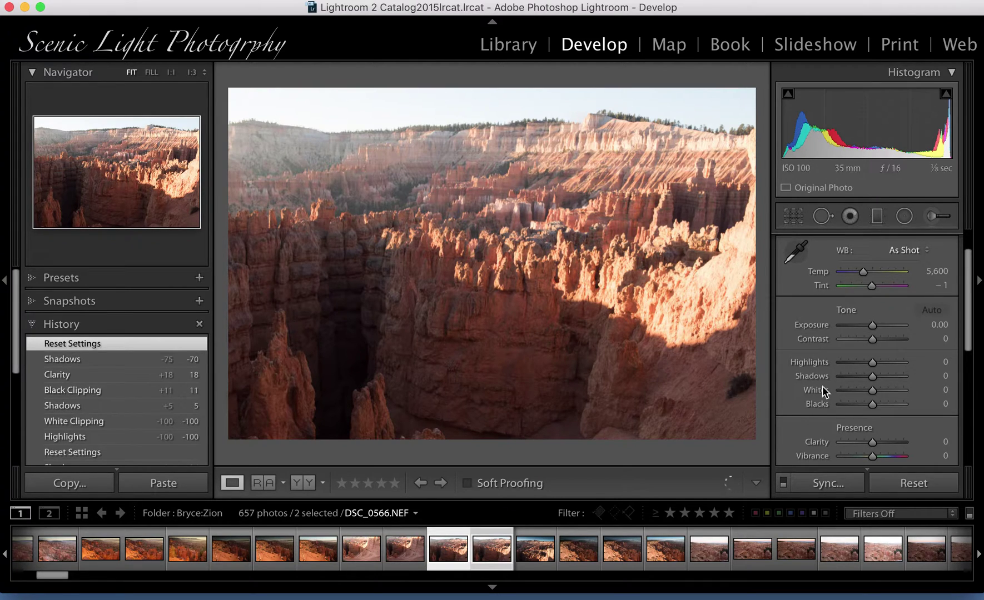
pyautogui.moveTo(874, 368); pyautogui.dragTo(840, 365)
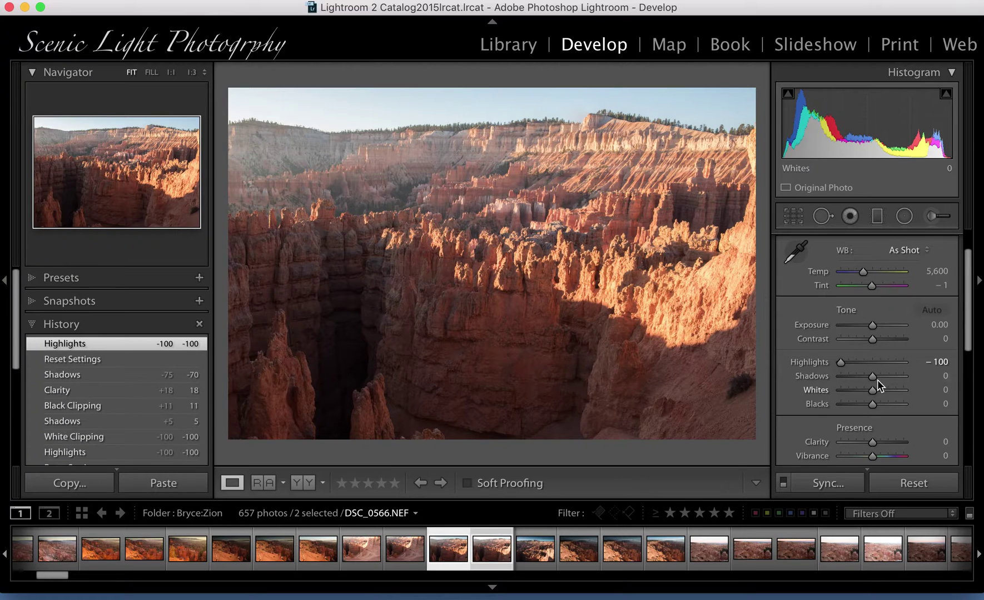
pyautogui.moveTo(873, 376); pyautogui.dragTo(849, 376)
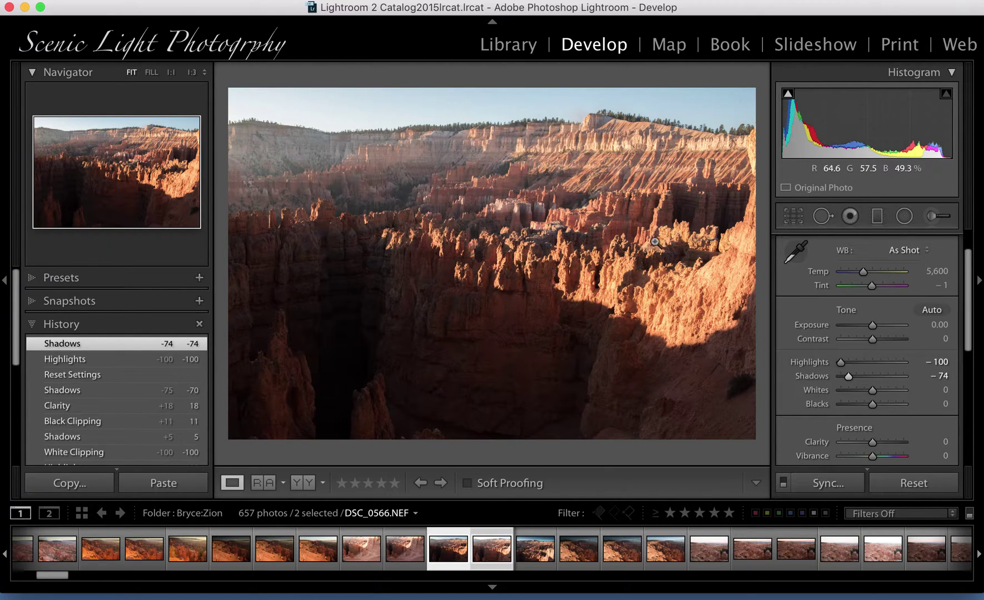
pyautogui.moveTo(872, 390); pyautogui.dragTo(861, 391)
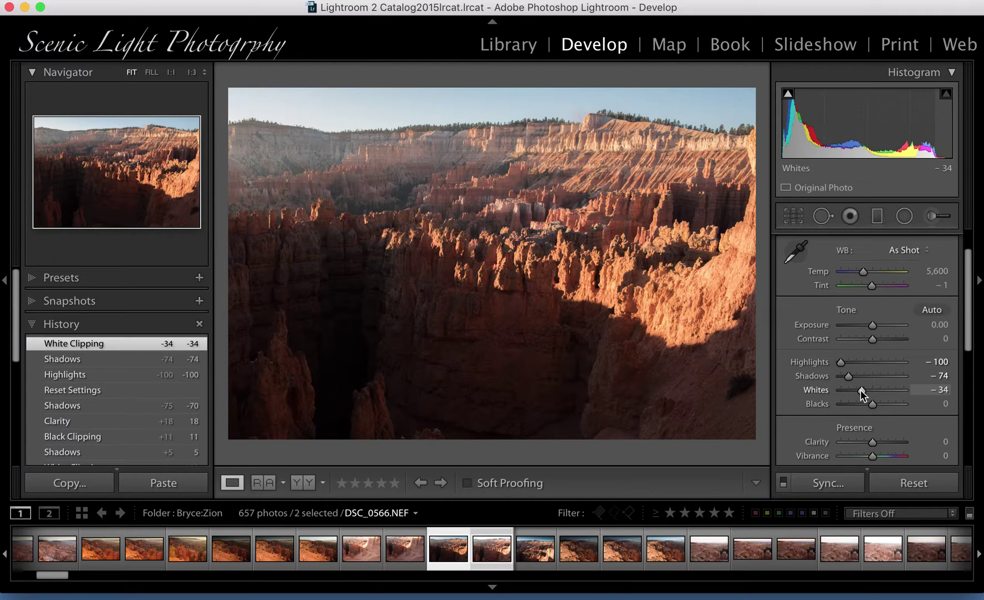
# Step: On the virtual copy, set Shadows to +47, Blacks to +28 and Highlights to +22
pyautogui.click(491, 547)
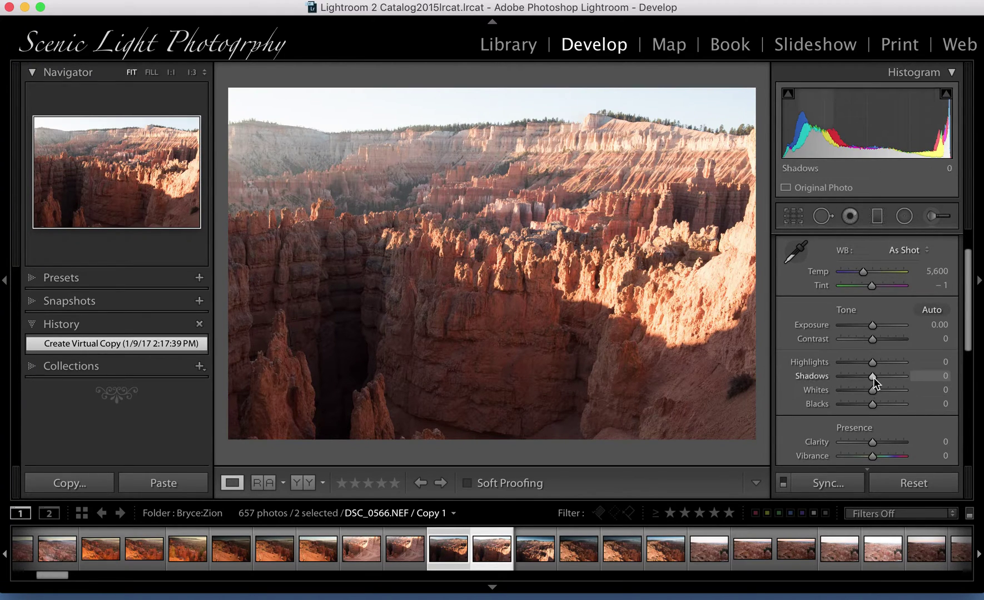
pyautogui.moveTo(871, 376); pyautogui.dragTo(882, 402)
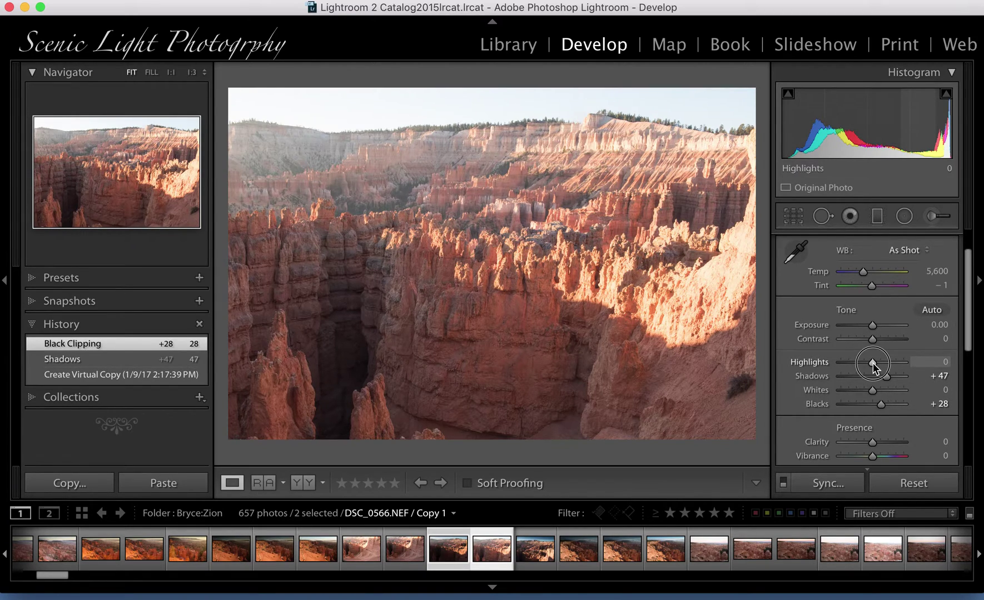
pyautogui.moveTo(872, 363); pyautogui.dragTo(878, 363)
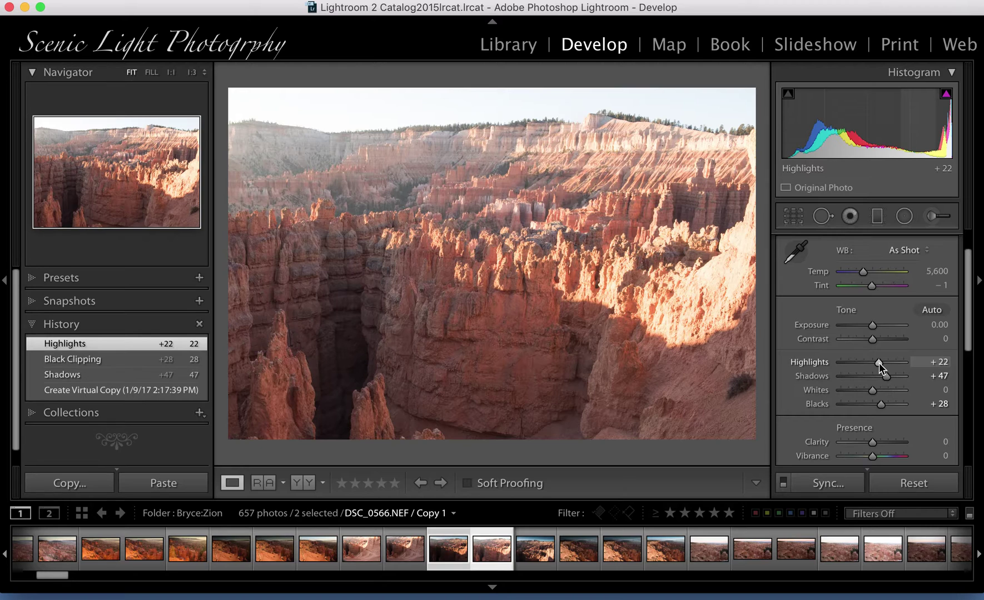
# Step: From the Library grid, open the original and its virtual copy together as layers in Photoshop, with the original as the active photo
pyautogui.press('g')
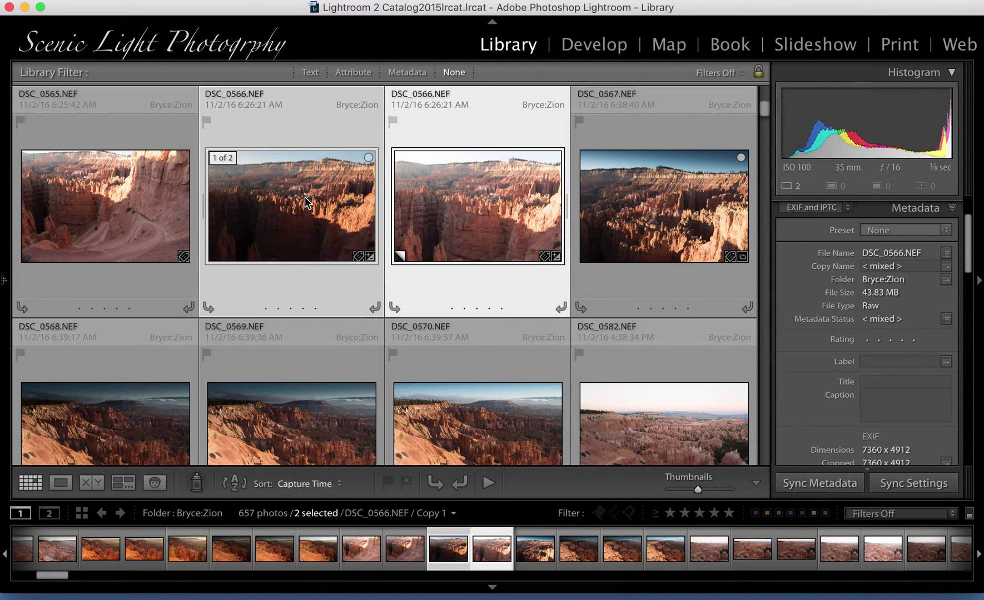
pyautogui.click(283, 187)
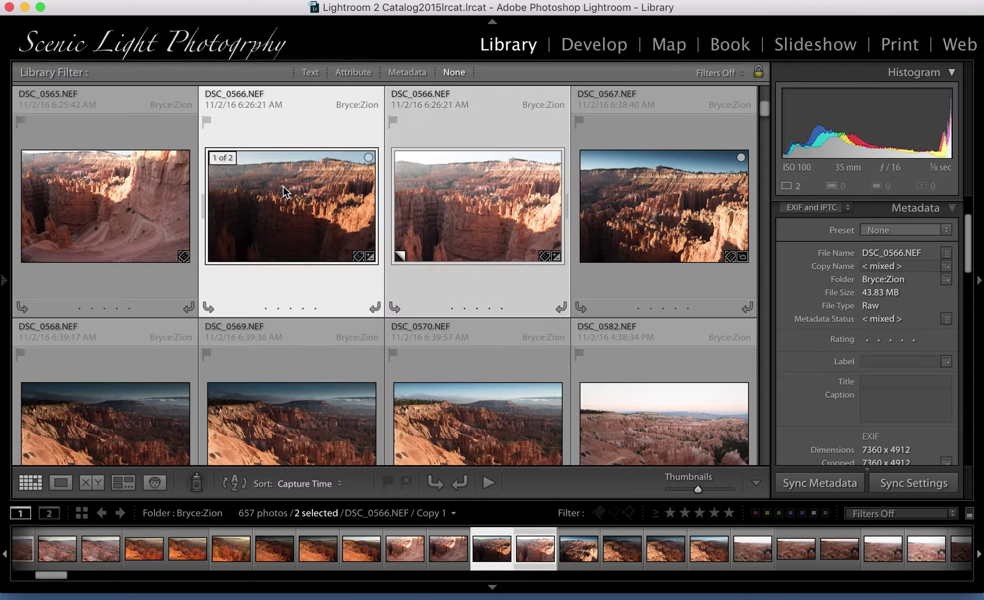
pyautogui.rightClick(283, 206)
pyautogui.click(283, 207)
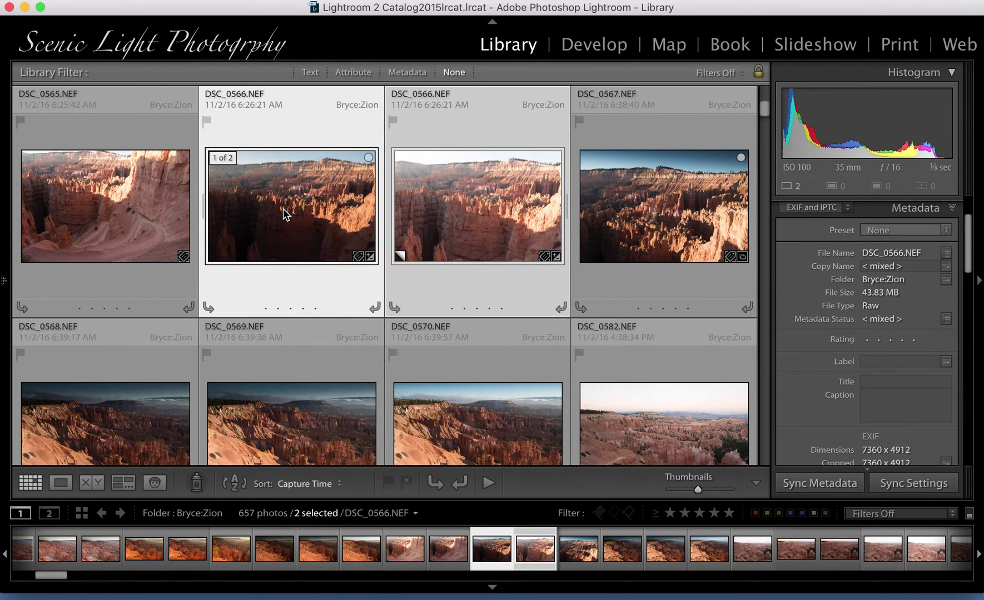
pyautogui.rightClick(284, 209)
pyautogui.moveTo(397, 245)
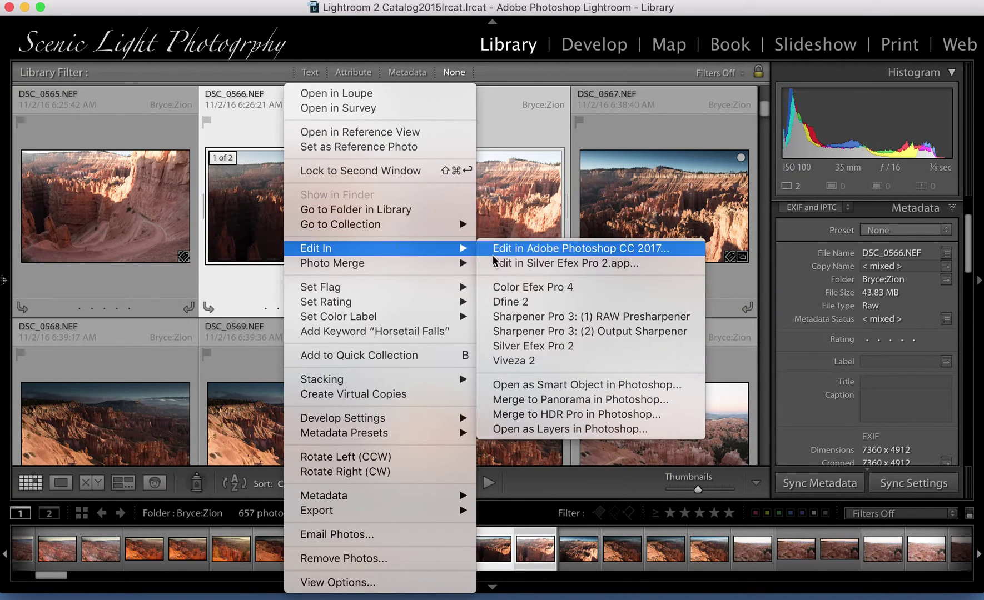
pyautogui.click(509, 429)
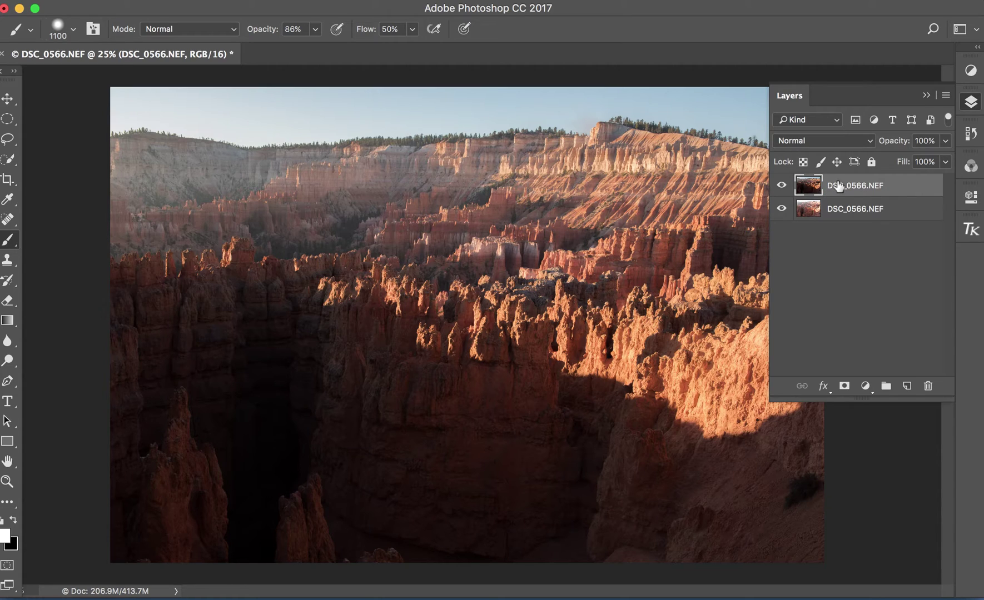
# Step: Compare the darker top layer against the brighter one, and add a white layer mask to the top layer
pyautogui.click(781, 187)
pyautogui.click(781, 187)
pyautogui.click(844, 386)
# Step: Paint the mask black at 95% brush opacity over the shadowed foreground cliffs to reveal the brighter layer
pyautogui.press('x')
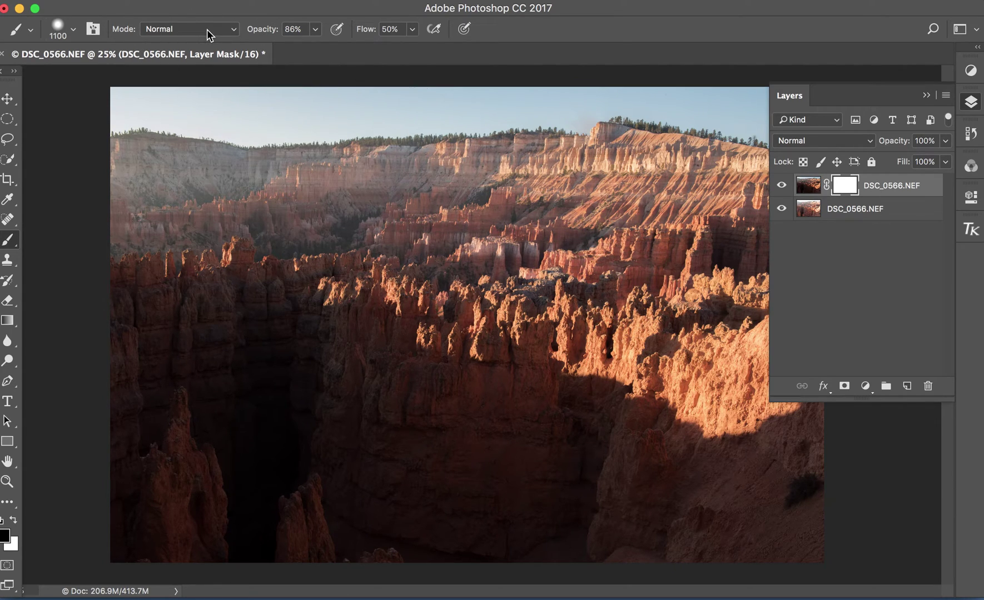
pyautogui.moveTo(259, 32); pyautogui.dragTo(267, 34)
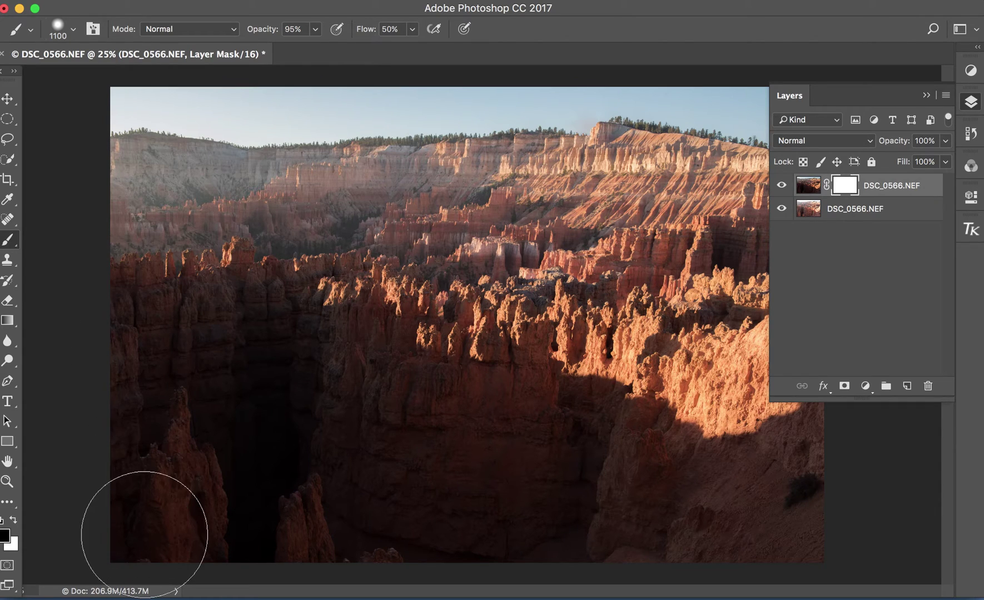
pyautogui.moveTo(143, 521)
pyautogui.mouseDown()
pyautogui.moveTo(265, 532)
pyautogui.moveTo(278, 524)
pyautogui.moveTo(263, 461)
pyautogui.moveTo(278, 420)
pyautogui.moveTo(187, 450)
pyautogui.moveTo(159, 422)
pyautogui.moveTo(141, 332)
pyautogui.moveTo(292, 350)
pyautogui.moveTo(299, 369)
pyautogui.moveTo(286, 443)
pyautogui.moveTo(318, 412)
pyautogui.moveTo(355, 348)
pyautogui.moveTo(365, 370)
pyautogui.moveTo(409, 367)
pyautogui.moveTo(435, 383)
pyautogui.moveTo(349, 474)
pyautogui.moveTo(352, 506)
pyautogui.moveTo(372, 526)
pyautogui.moveTo(497, 518)
pyautogui.moveTo(465, 444)
pyautogui.moveTo(537, 395)
pyautogui.moveTo(593, 403)
pyautogui.moveTo(560, 502)
pyautogui.moveTo(573, 521)
pyautogui.moveTo(605, 503)
pyautogui.moveTo(613, 515)
pyautogui.moveTo(663, 470)
pyautogui.moveTo(670, 479)
pyautogui.moveTo(680, 443)
pyautogui.moveTo(717, 444)
pyautogui.moveTo(801, 514)
pyautogui.moveTo(771, 526)
pyautogui.moveTo(673, 509)
pyautogui.moveTo(663, 463)
pyautogui.moveTo(587, 403)
pyautogui.moveTo(589, 393)
pyautogui.moveTo(473, 380)
pyautogui.moveTo(270, 330)
pyautogui.moveTo(147, 349)
pyautogui.mouseUp()
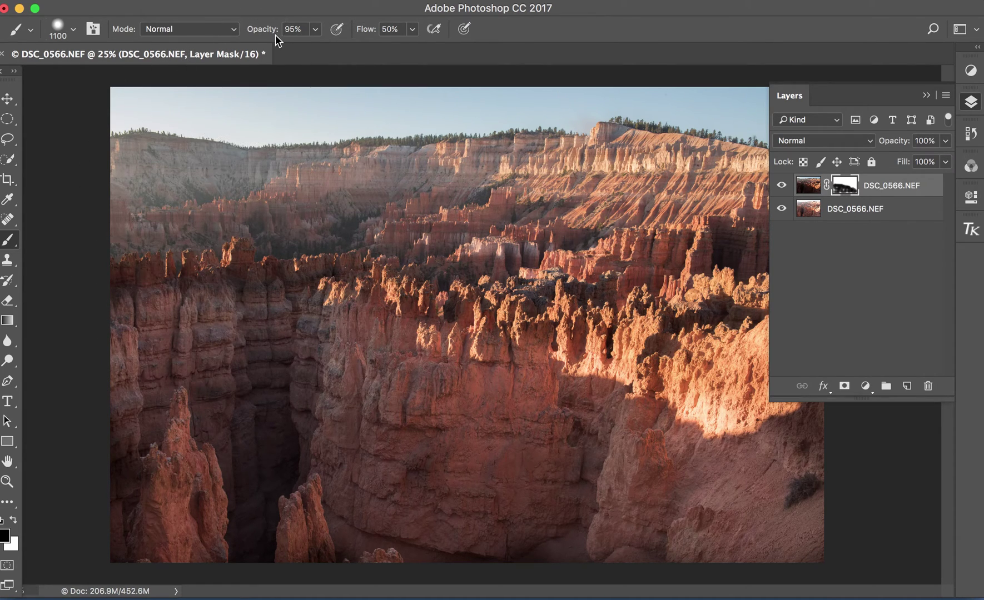
# Step: Paint the mask at 69% brush opacity along the left ridge, and at 57% across the middle rock spires
pyautogui.moveTo(268, 32); pyautogui.dragTo(250, 31)
pyautogui.moveTo(127, 276)
pyautogui.mouseDown()
pyautogui.moveTo(282, 250)
pyautogui.moveTo(352, 259)
pyautogui.mouseUp()
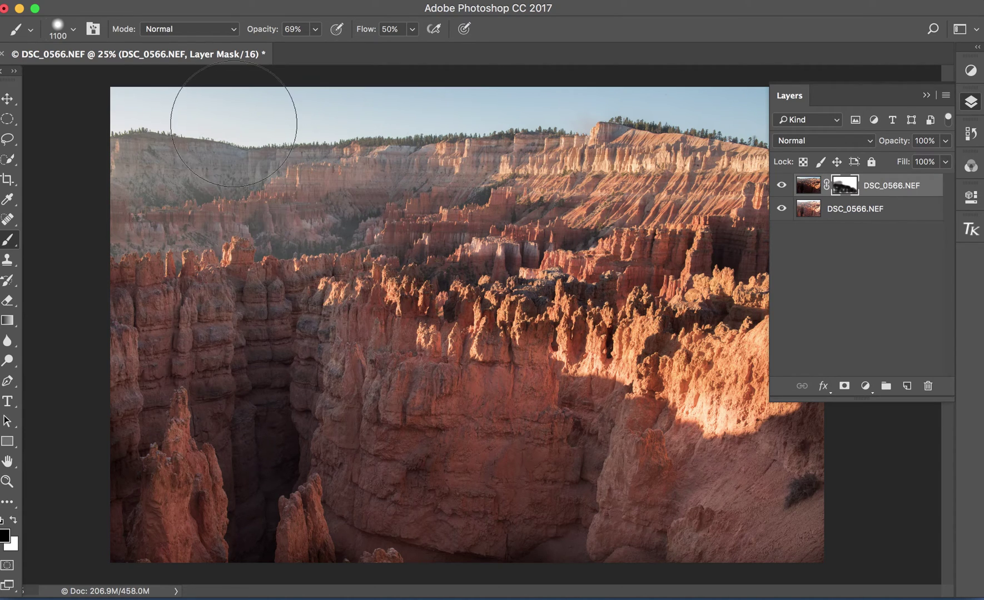
pyautogui.moveTo(262, 34); pyautogui.dragTo(253, 32)
pyautogui.moveTo(350, 250)
pyautogui.mouseDown()
pyautogui.moveTo(370, 294)
pyautogui.moveTo(382, 296)
pyautogui.moveTo(424, 289)
pyautogui.moveTo(606, 311)
pyautogui.moveTo(660, 289)
pyautogui.moveTo(738, 282)
pyautogui.mouseUp()
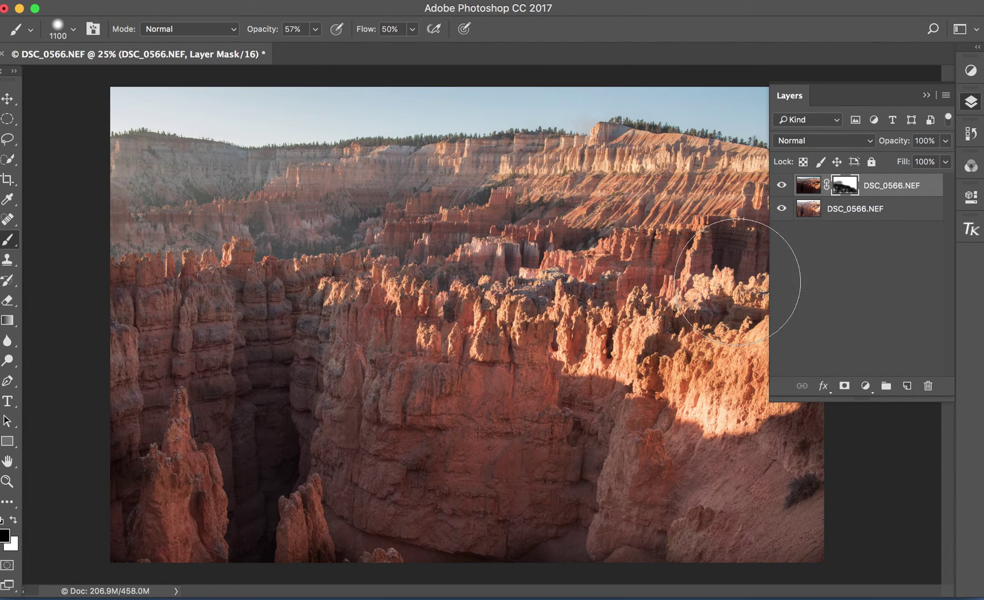
# Step: Hide the layer list and paint the mask at 57% opacity over the right slope's shadow and the central cliff face
pyautogui.click(926, 95)
pyautogui.moveTo(817, 378)
pyautogui.mouseDown()
pyautogui.moveTo(780, 440)
pyautogui.moveTo(761, 421)
pyautogui.mouseUp()
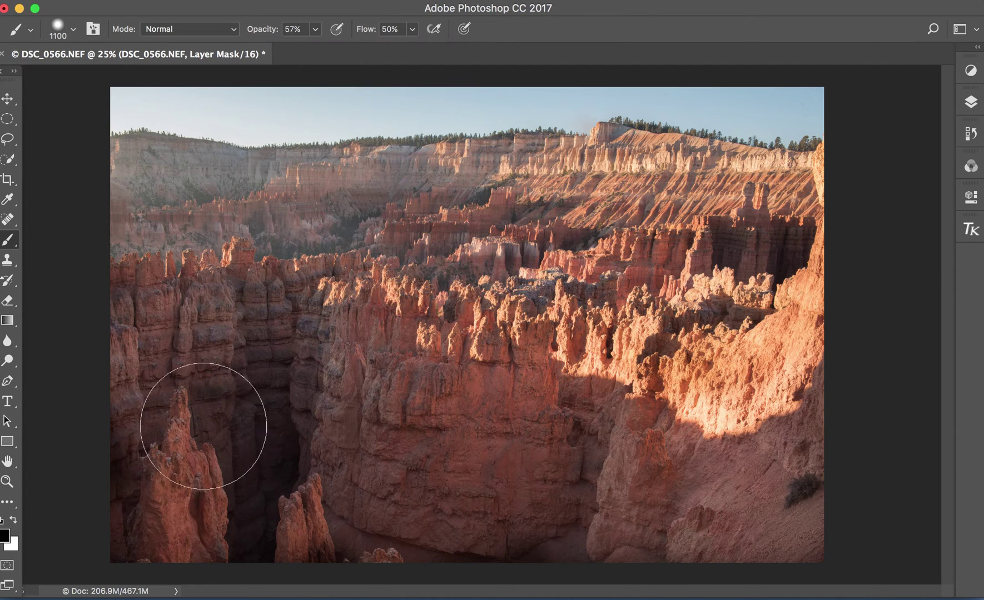
pyautogui.moveTo(253, 346)
pyautogui.mouseDown()
pyautogui.moveTo(461, 330)
pyautogui.moveTo(478, 362)
pyautogui.moveTo(534, 378)
pyautogui.mouseUp()
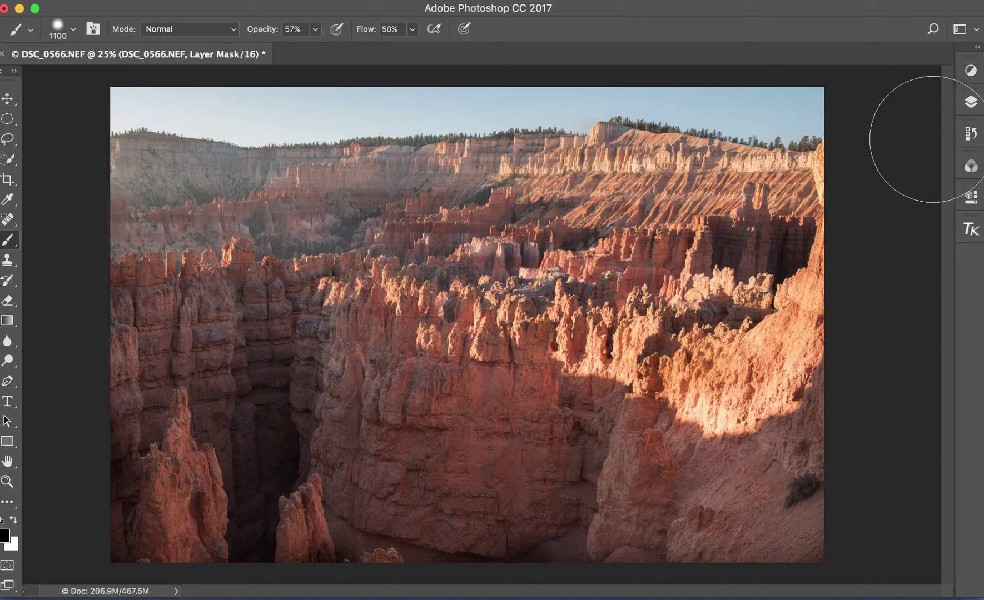
# Step: Compare the image with and without the masked top layer, and inspect its painted mask on its own
pyautogui.click(971, 103)
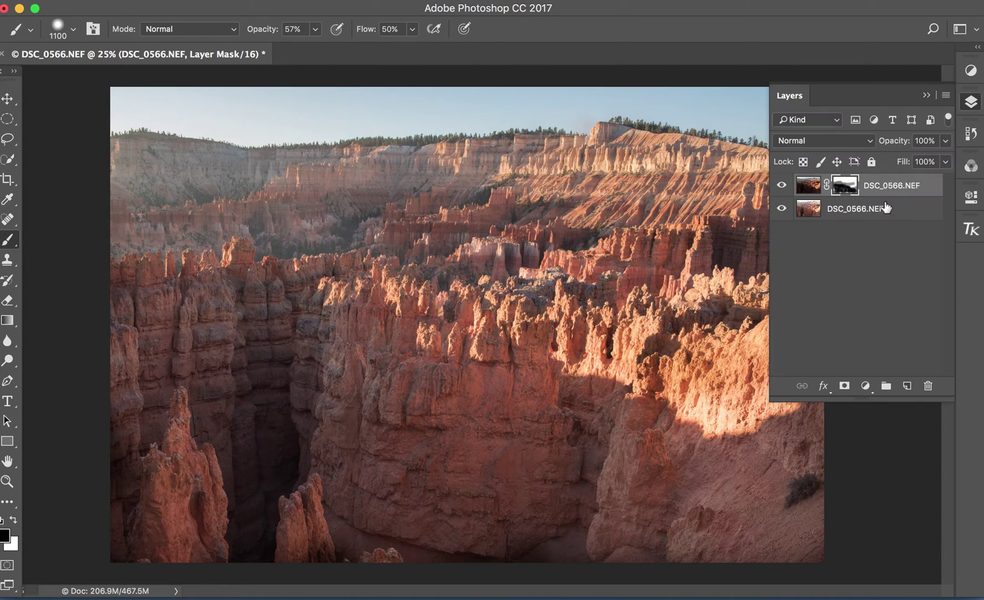
pyautogui.click(781, 186)
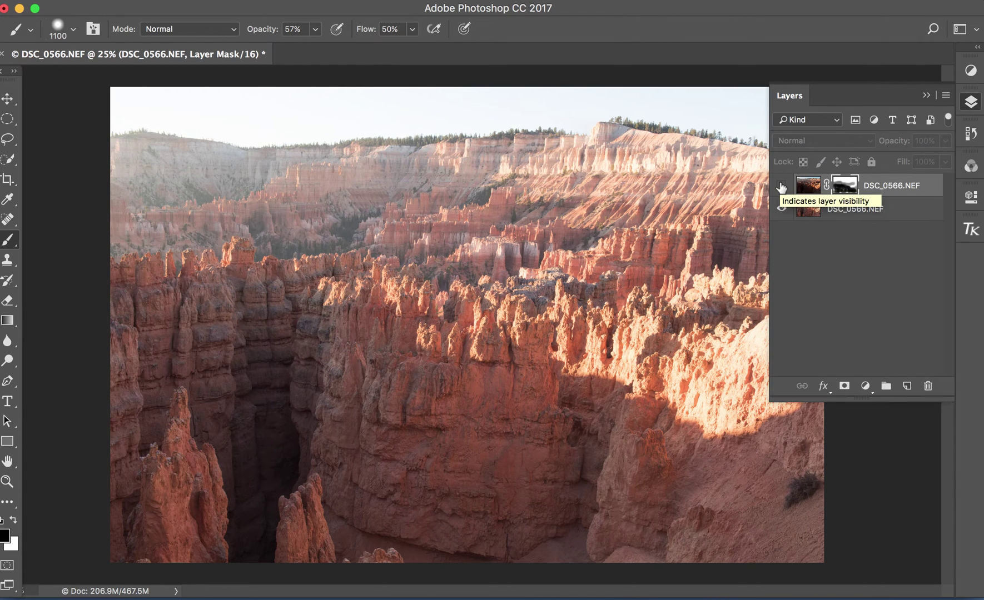
pyautogui.click(781, 187)
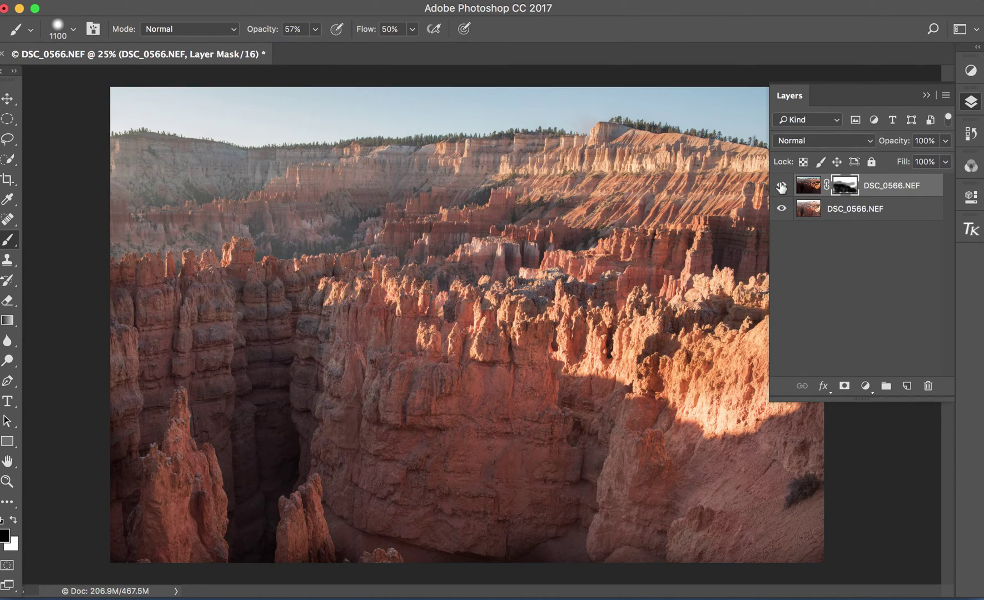
pyautogui.keyDown('alt'); pyautogui.click(845, 189); pyautogui.keyUp('alt')
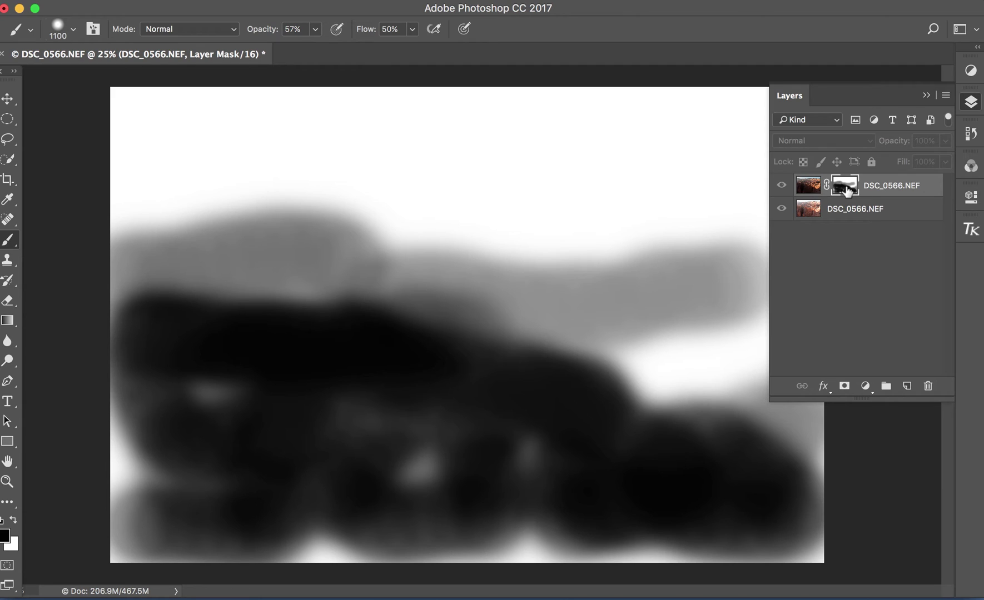
pyautogui.keyDown('alt'); pyautogui.click(846, 190); pyautogui.keyUp('alt')
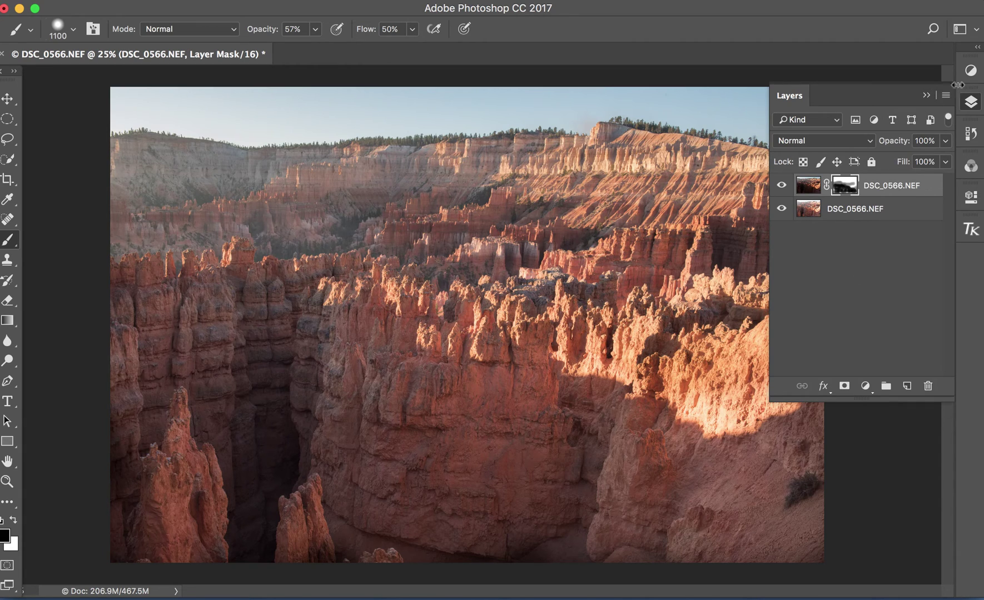
# Step: Add a Hue/Saturation adjustment layer above the blended photo and moderately raise its master saturation
pyautogui.click(971, 71)
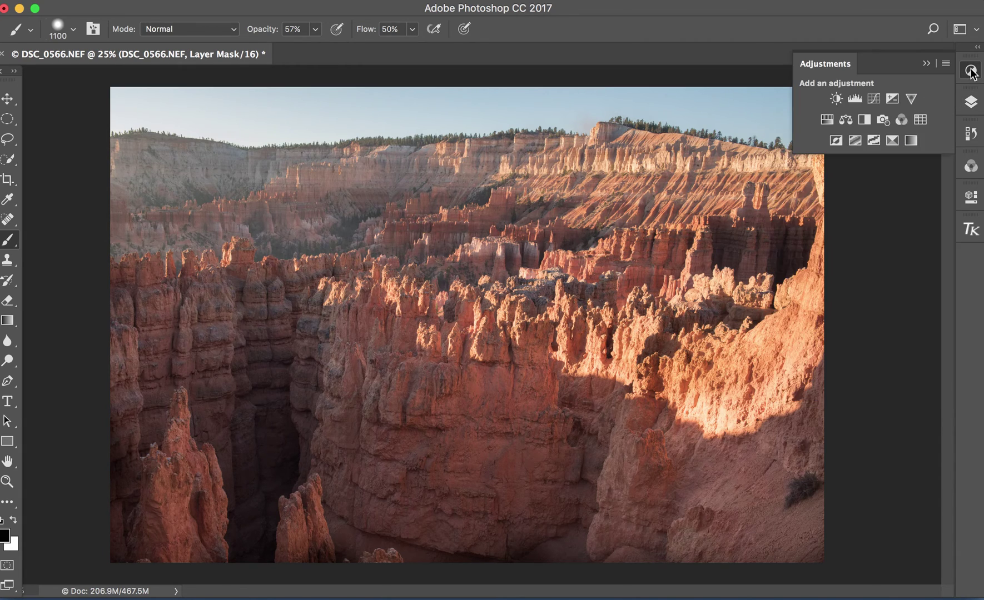
pyautogui.click(827, 119)
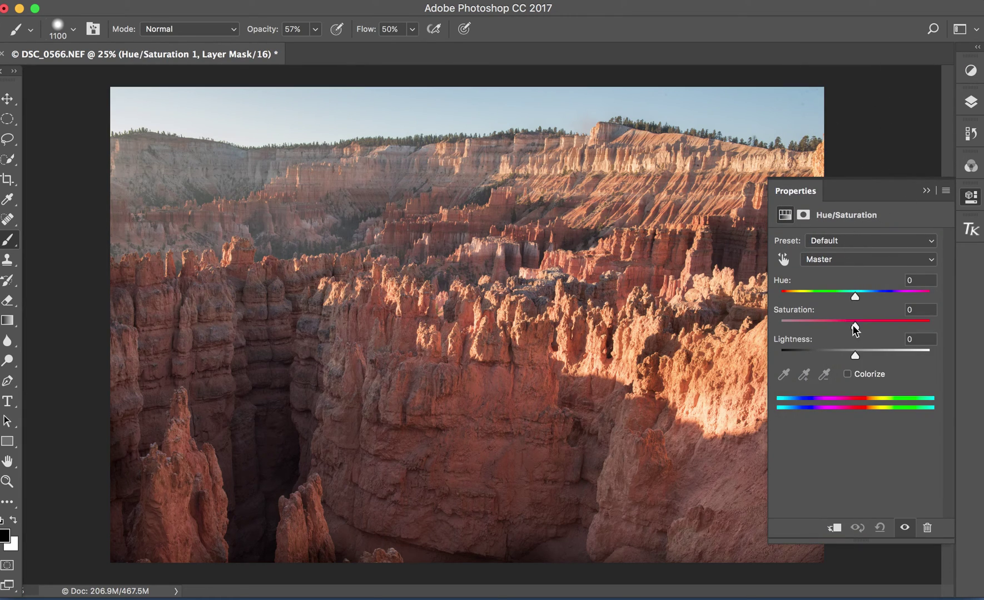
pyautogui.moveTo(853, 326); pyautogui.dragTo(870, 328)
pyautogui.click(926, 191)
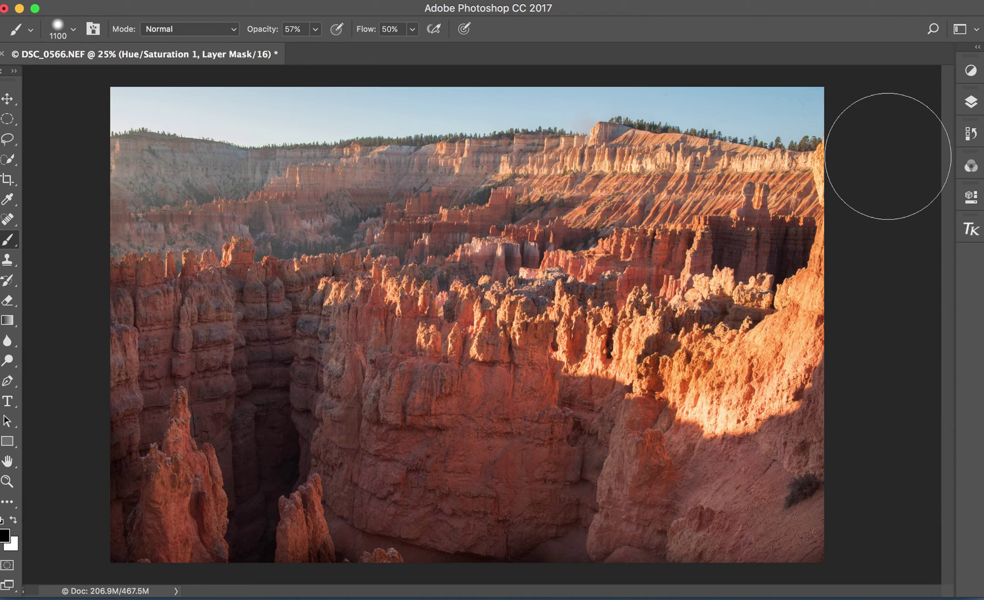